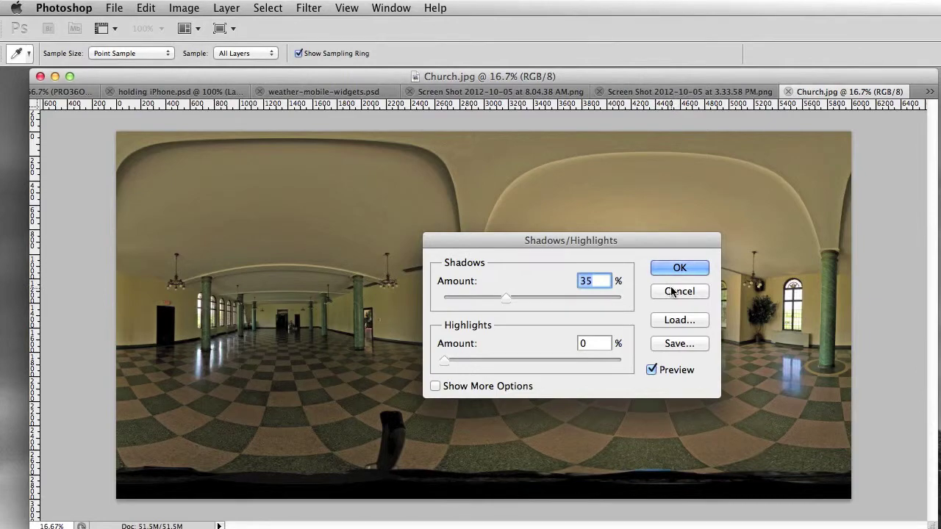
# Compare the panorama with and without the Shadows/Highlights adjustment, and uncover the bay windows hidden behind the dialog.
pyautogui.click(651, 370)
pyautogui.click(651, 369)
pyautogui.click(651, 370)
pyautogui.click(650, 369)
pyautogui.moveTo(586, 239); pyautogui.dragTo(561, 201)
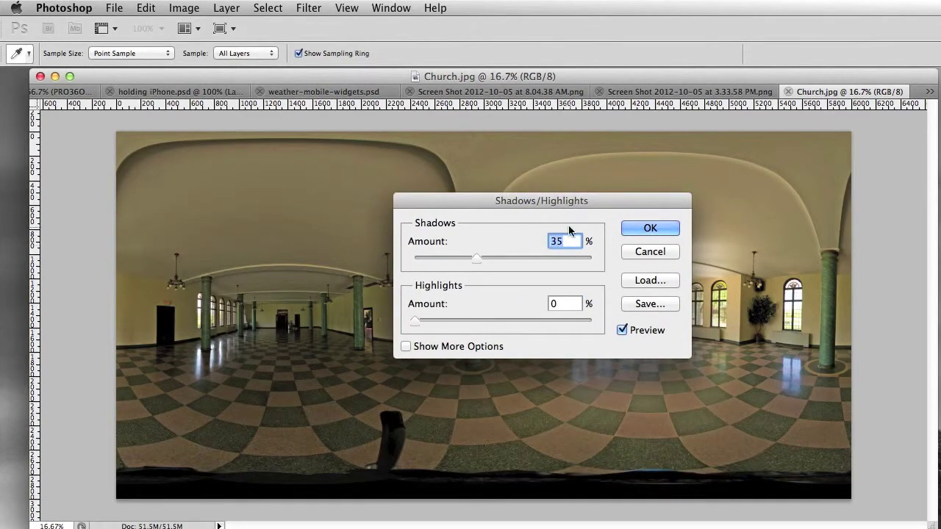
pyautogui.moveTo(562, 206); pyautogui.dragTo(534, 351)
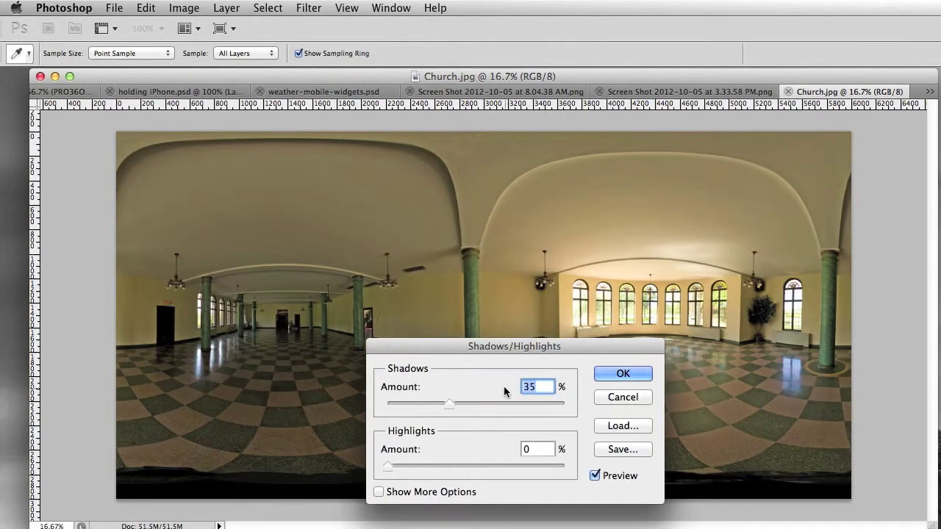
# Set the Shadows amount to 45%, compare the result with the original, and apply the Shadows/Highlights adjustment.
pyautogui.write('45')
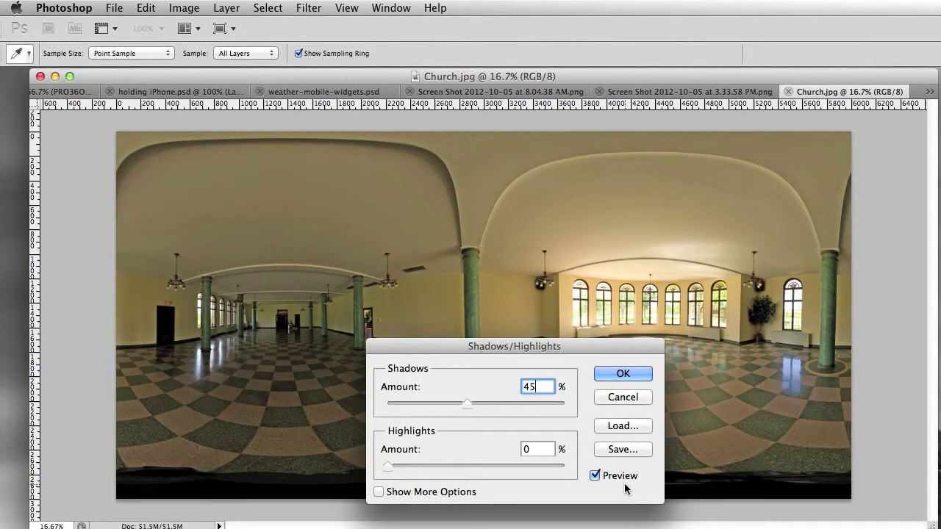
pyautogui.click(596, 475)
pyautogui.click(596, 475)
pyautogui.click(597, 475)
pyautogui.click(596, 476)
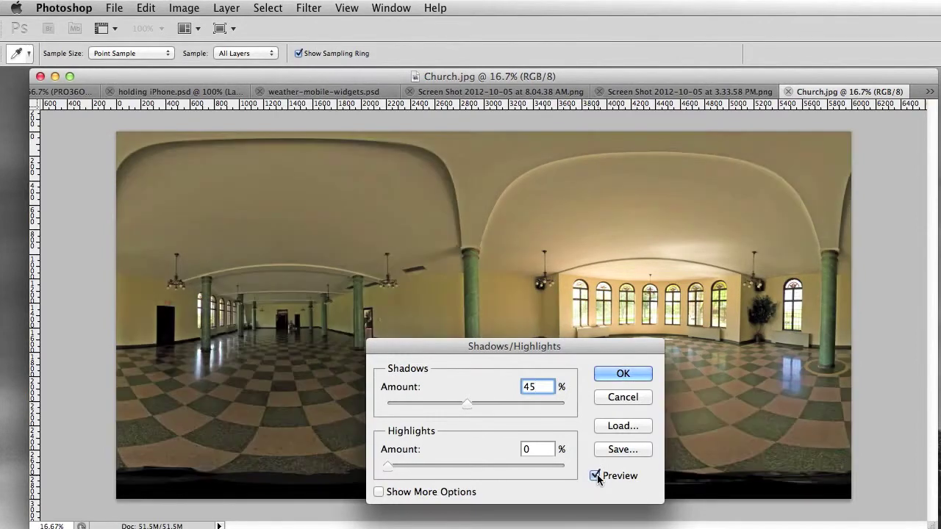
pyautogui.click(618, 374)
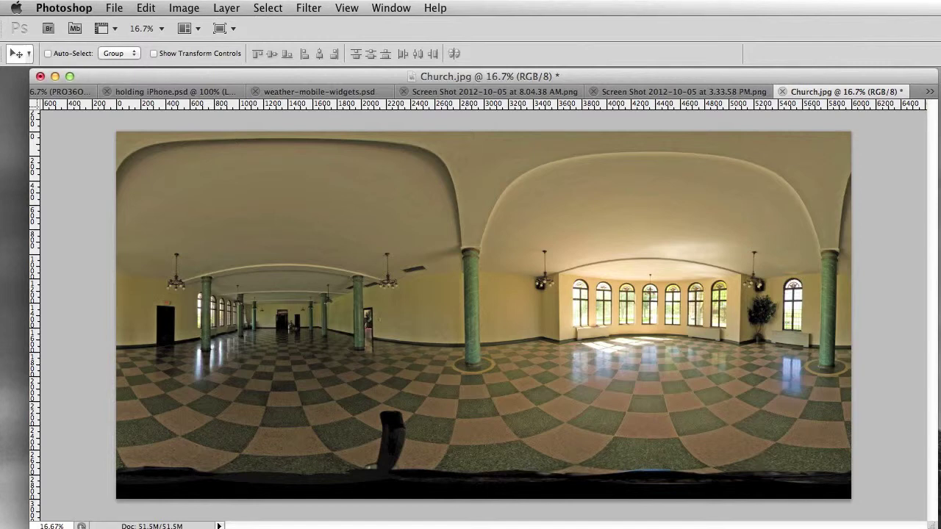
# Bring back the hidden palettes and display the list of available actions.
pyautogui.press('Tab')
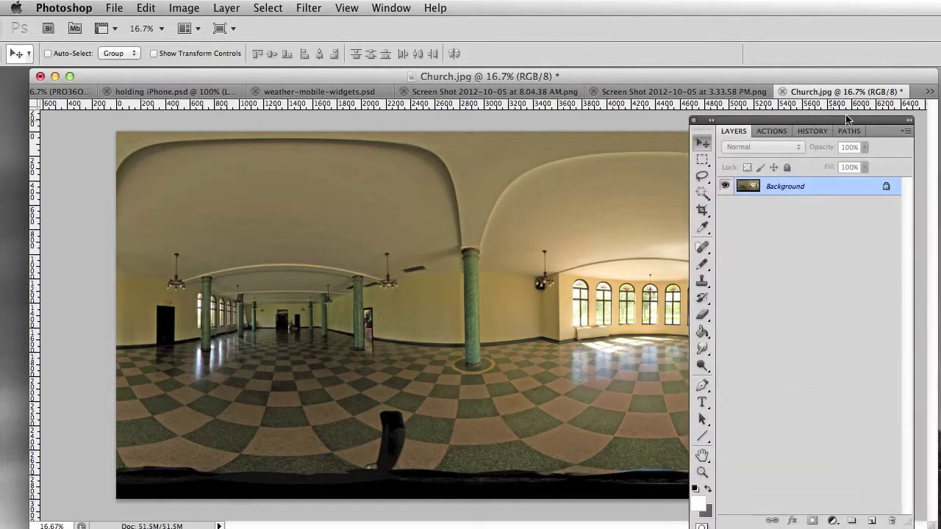
pyautogui.click(777, 130)
pyautogui.moveTo(795, 130); pyautogui.dragTo(748, 107)
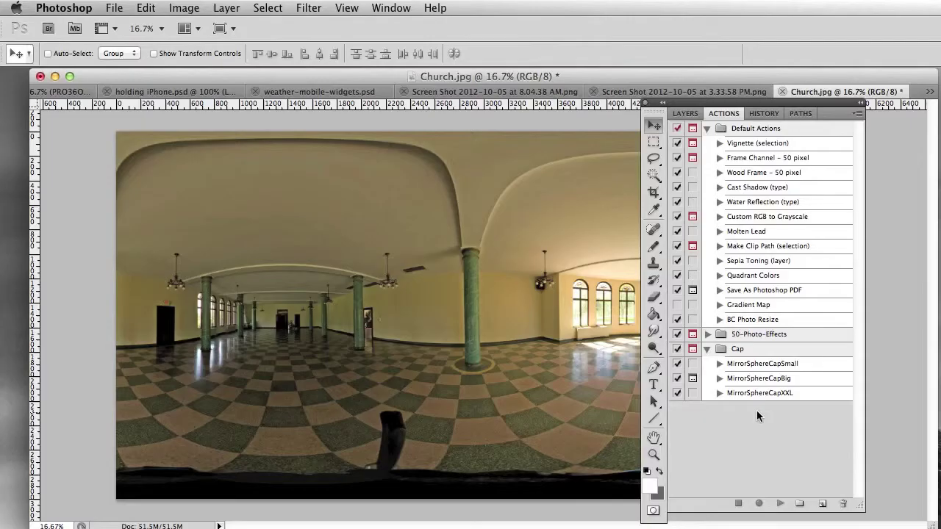
pyautogui.click(706, 349)
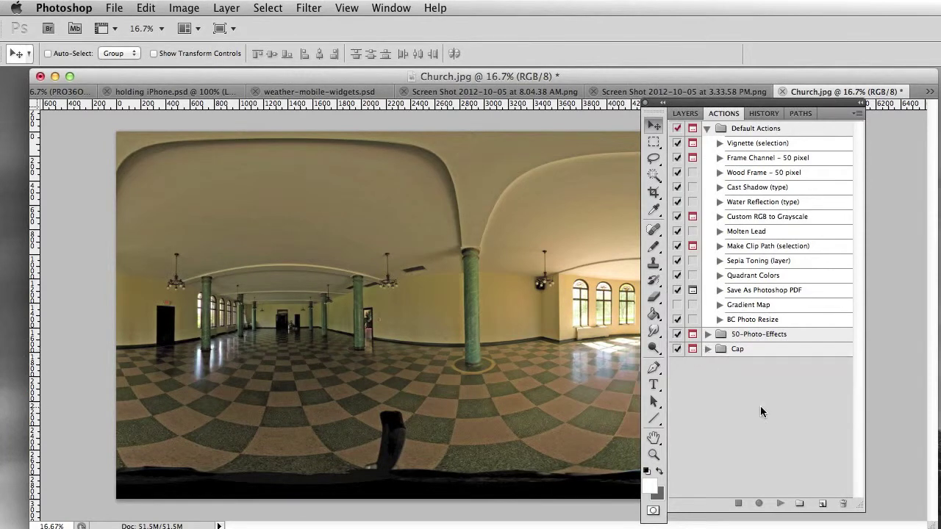
pyautogui.click(858, 114)
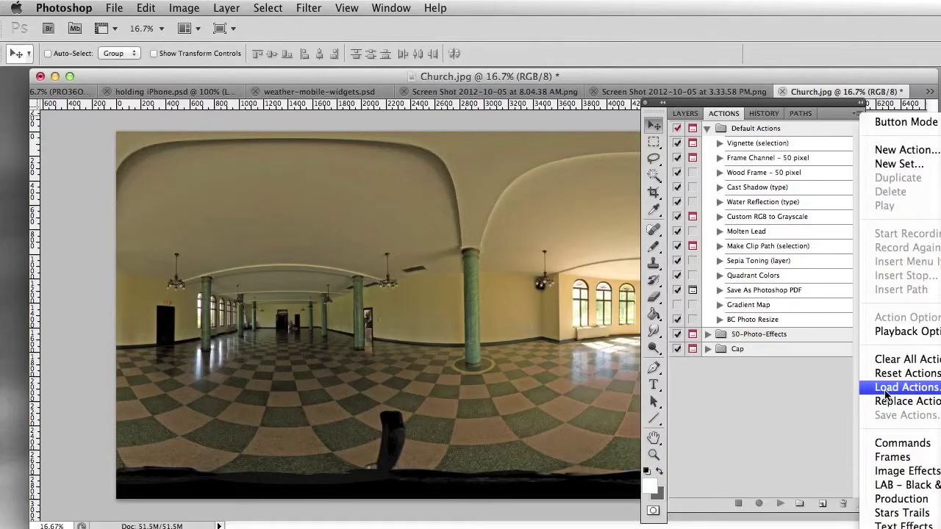
pyautogui.click(596, 370)
pyautogui.moveTo(722, 103); pyautogui.dragTo(529, 95)
pyautogui.click(661, 105)
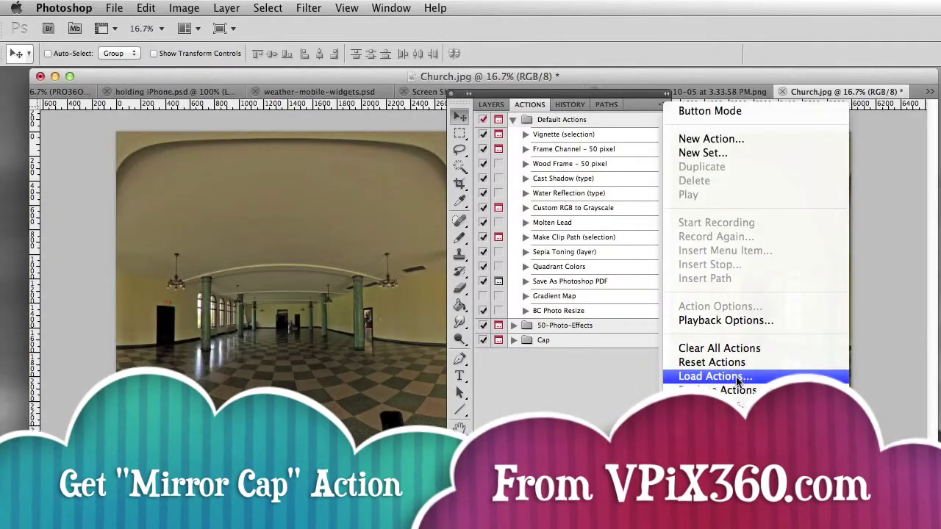
pyautogui.click(737, 377)
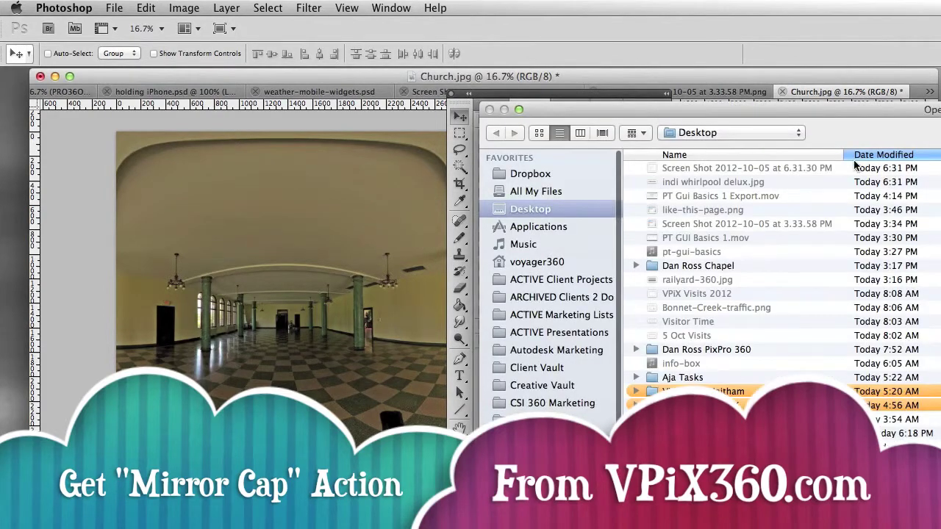
pyautogui.moveTo(853, 109); pyautogui.dragTo(497, 103)
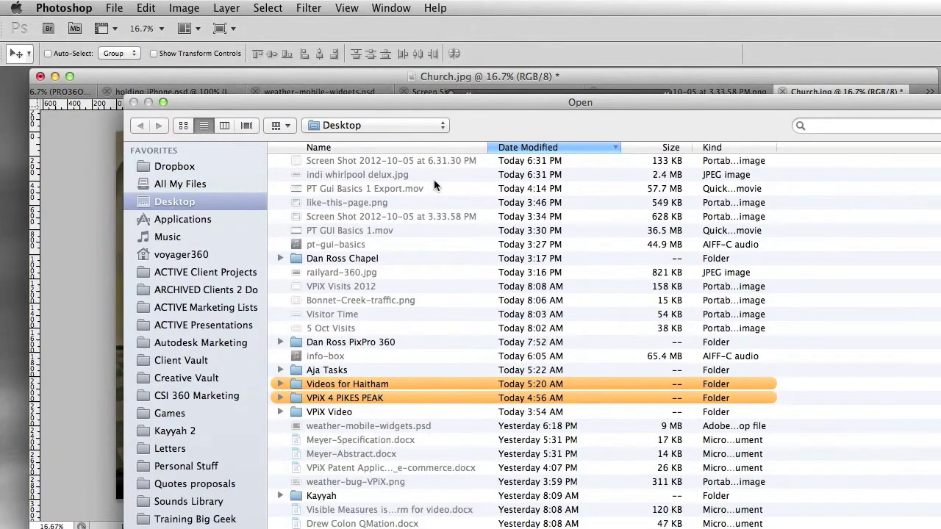
pyautogui.click(387, 146)
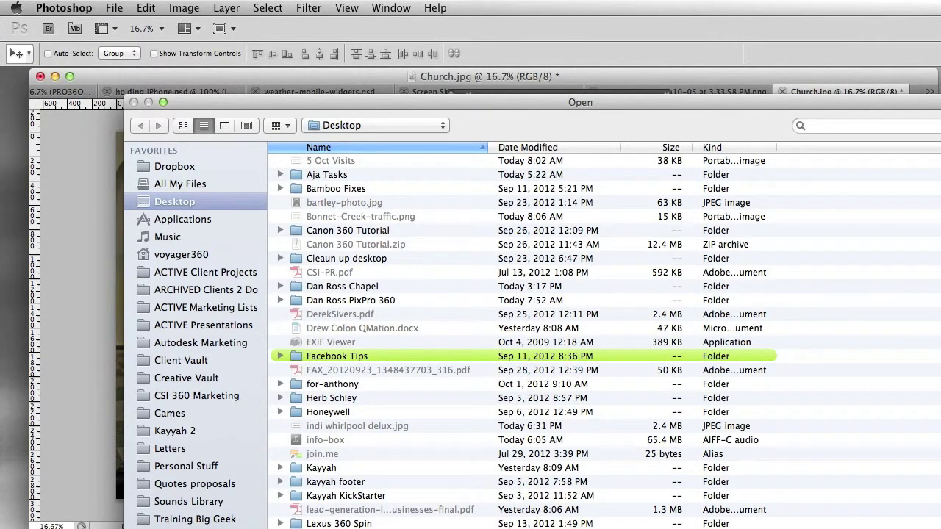
pyautogui.press('Escape')
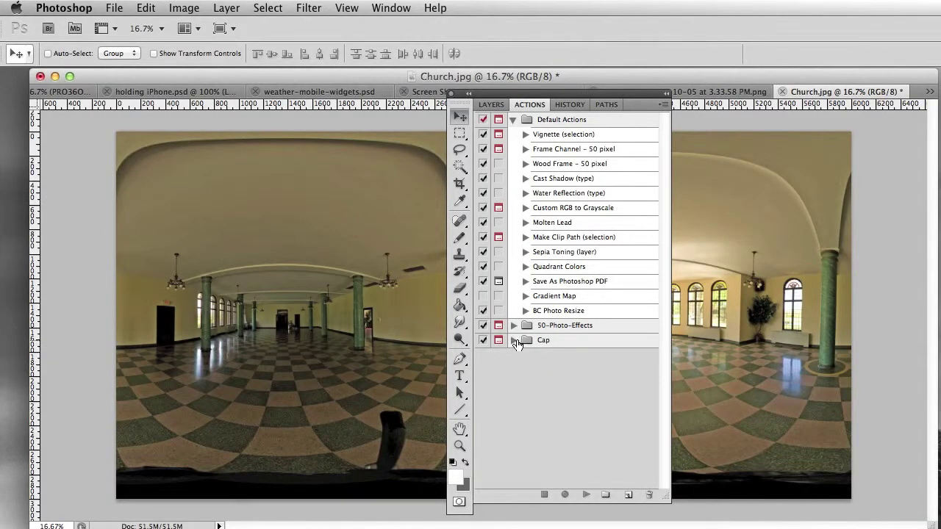
# Run the MirrorSphereCapXXL action from the Cap set on the panorama and hide the palettes.
pyautogui.click(515, 340)
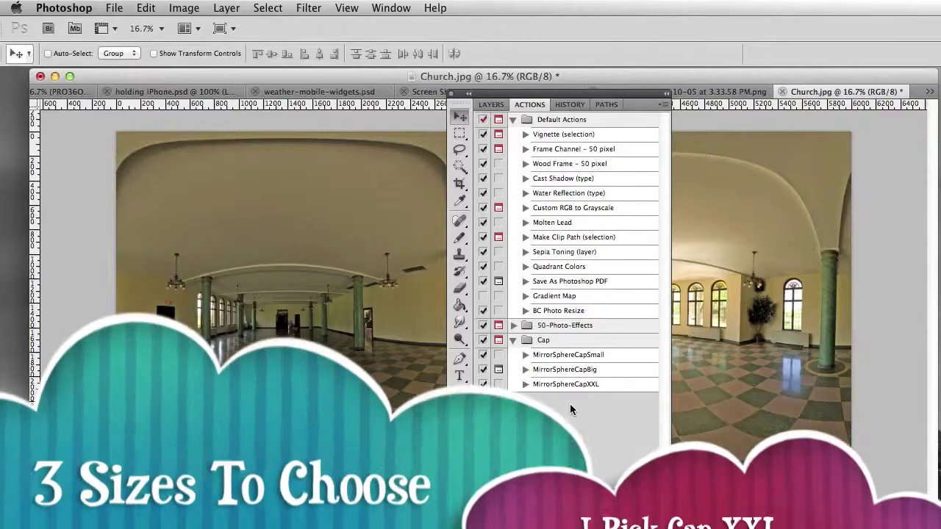
pyautogui.click(575, 386)
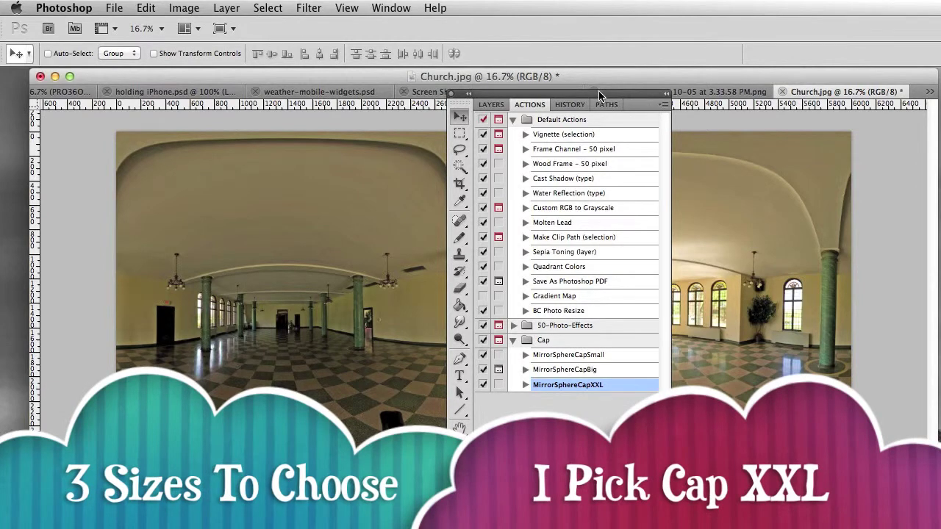
pyautogui.moveTo(597, 91); pyautogui.dragTo(670, 90)
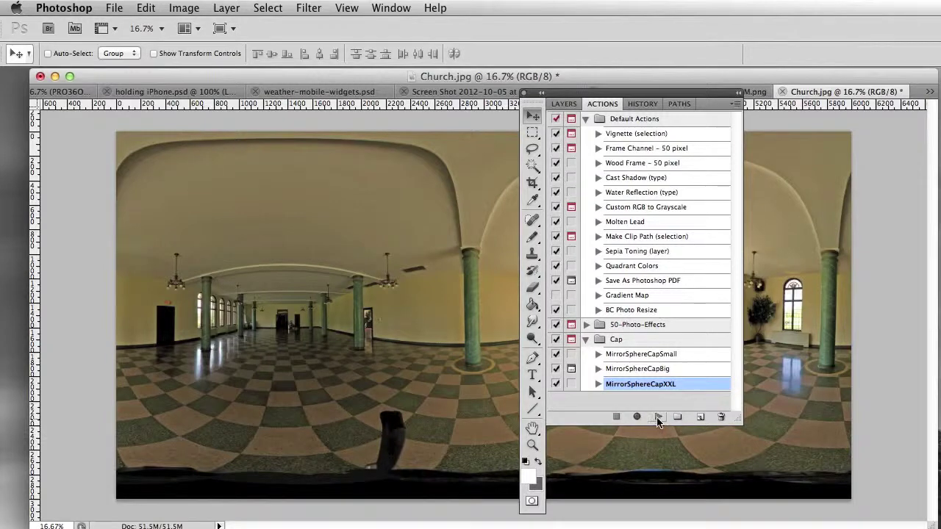
pyautogui.click(658, 416)
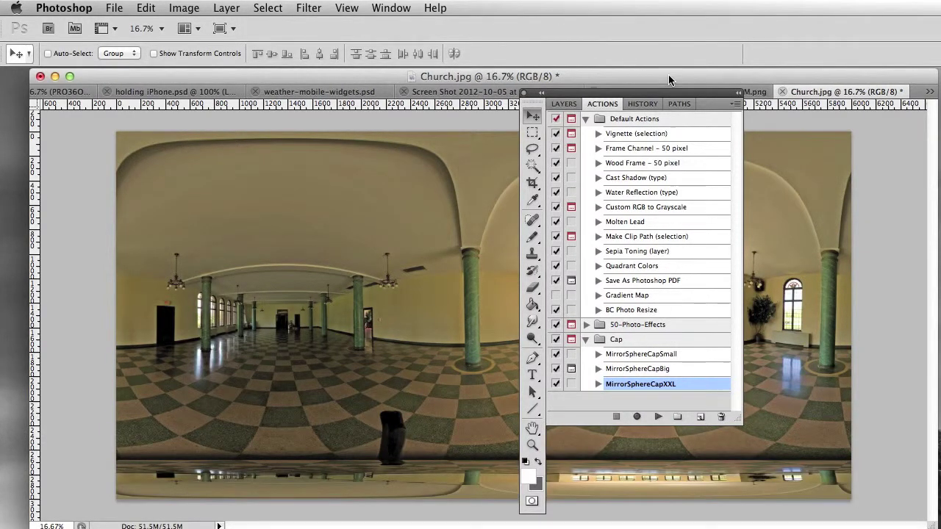
pyautogui.press('Tab')
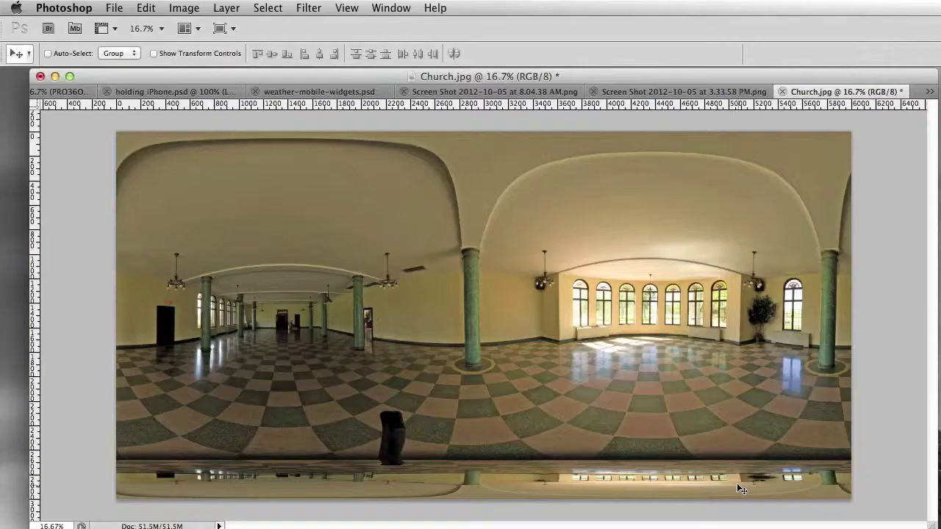
# Clone the adjacent tan floor tile over the upper edge of the dark object using the Clone Stamp with a 40 px brush.
pyautogui.moveTo(930, 525); pyautogui.dragTo(940, 522)
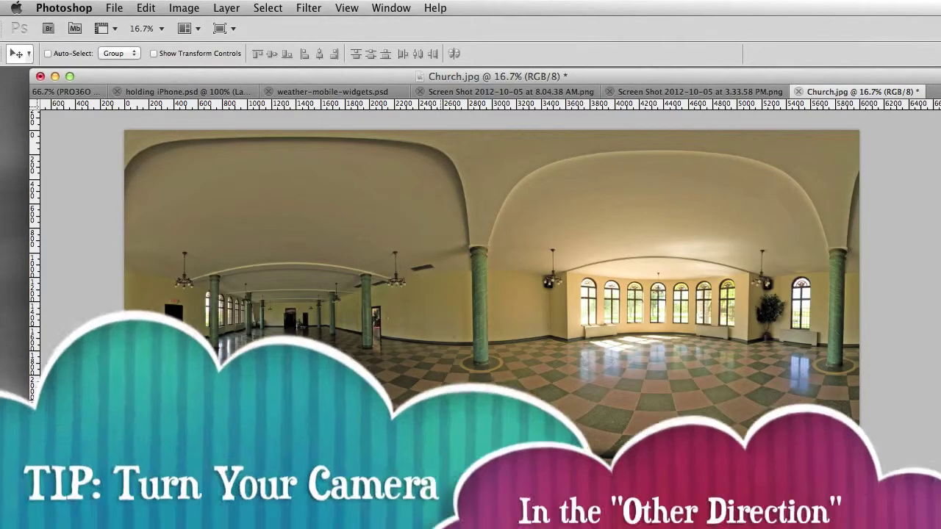
pyautogui.press('super+plus')
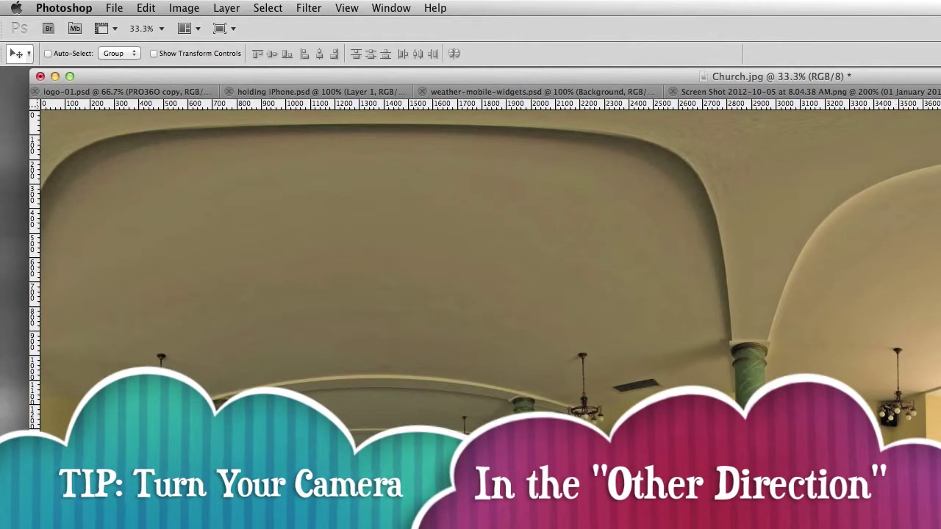
pyautogui.moveTo(940, 528)
pyautogui.mouseDown()
pyautogui.moveTo(907, 528)
pyautogui.moveTo(940, 528)
pyautogui.mouseUp()
pyautogui.scroll(-6, 628, 469)
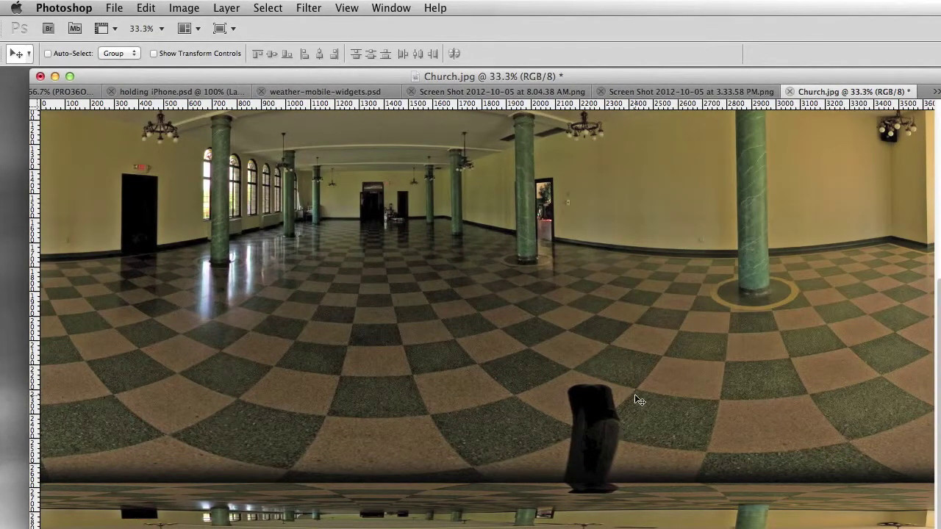
pyautogui.press('super+plus')
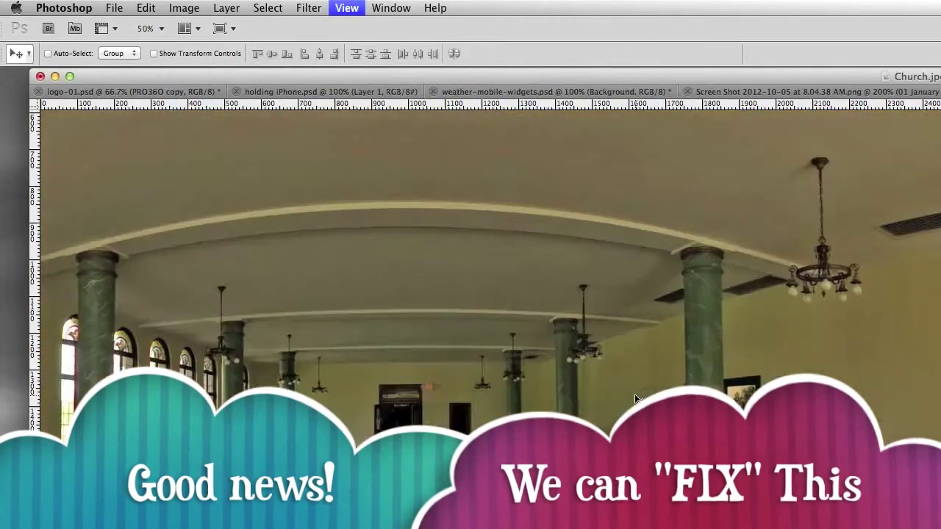
pyautogui.moveTo(691, 460); pyautogui.dragTo(618, 228)
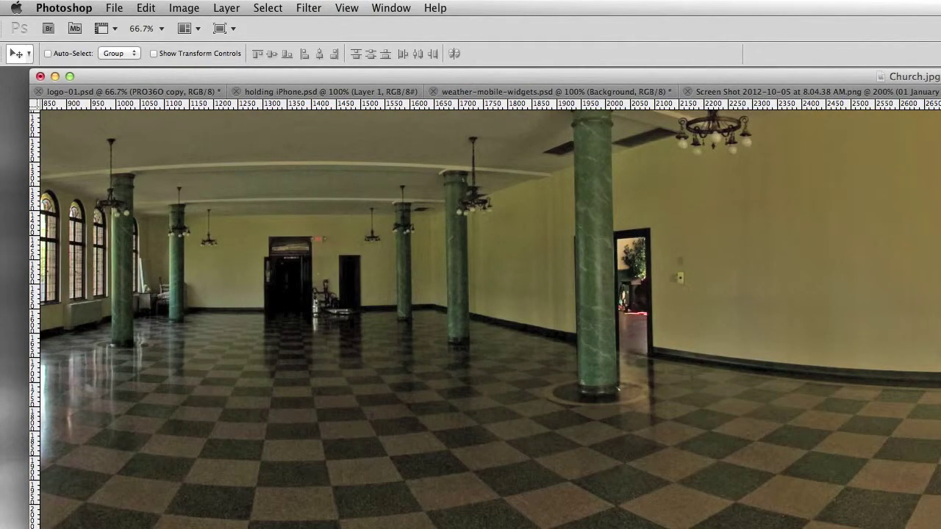
pyautogui.moveTo(940, 527); pyautogui.dragTo(934, 526)
pyautogui.moveTo(637, 434); pyautogui.dragTo(623, 252)
pyautogui.moveTo(617, 489); pyautogui.dragTo(543, 281)
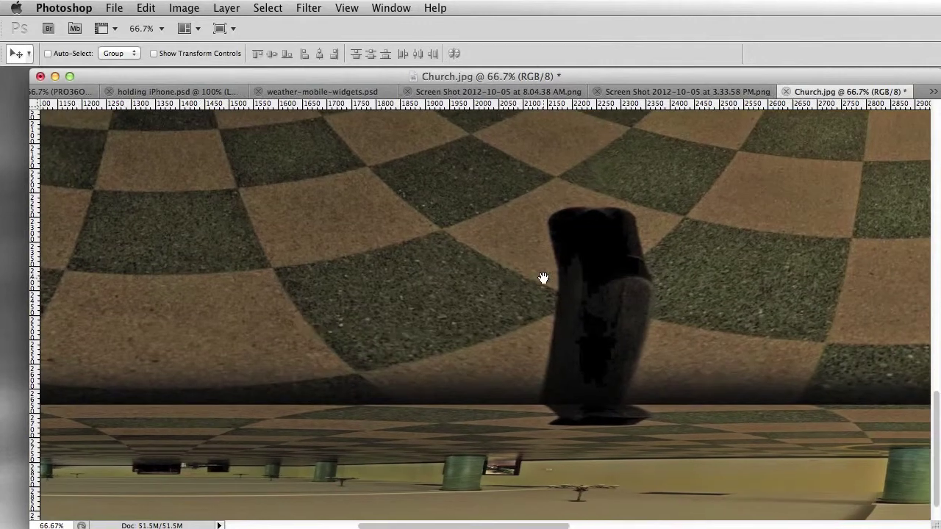
pyautogui.moveTo(940, 107)
pyautogui.mouseDown()
pyautogui.moveTo(850, 106)
pyautogui.moveTo(857, 110)
pyautogui.mouseUp()
pyautogui.click(755, 273)
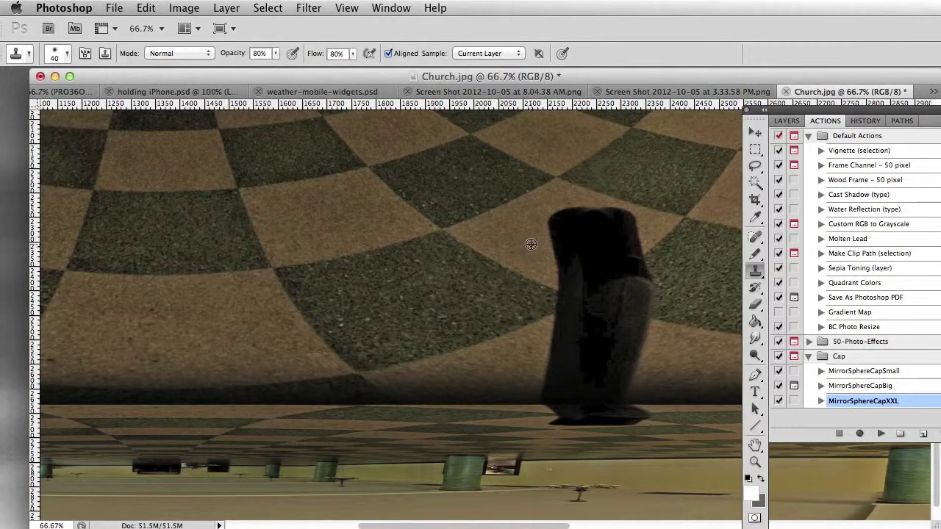
pyautogui.moveTo(553, 271)
pyautogui.mouseDown()
pyautogui.moveTo(559, 248)
pyautogui.moveTo(550, 231)
pyautogui.moveTo(552, 255)
pyautogui.mouseUp()
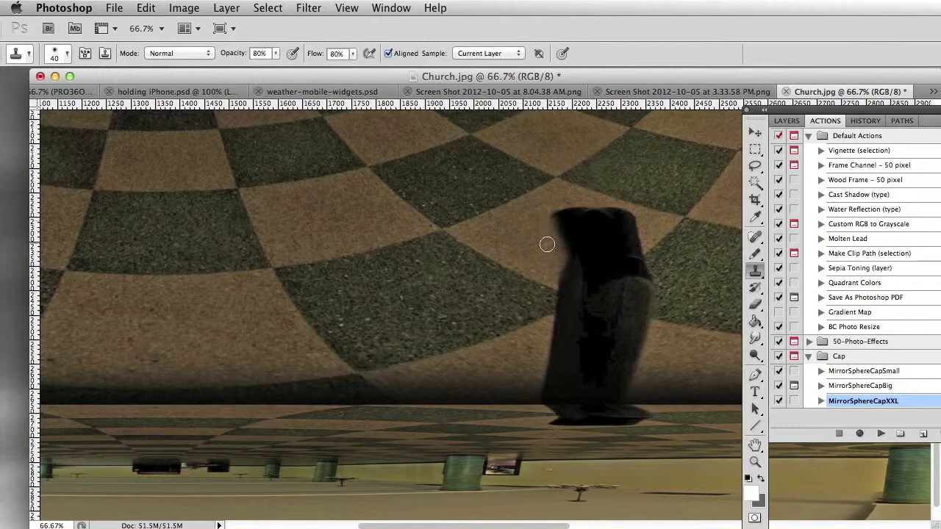
pyautogui.moveTo(544, 241)
pyautogui.mouseDown()
pyautogui.moveTo(561, 237)
pyautogui.moveTo(555, 223)
pyautogui.mouseUp()
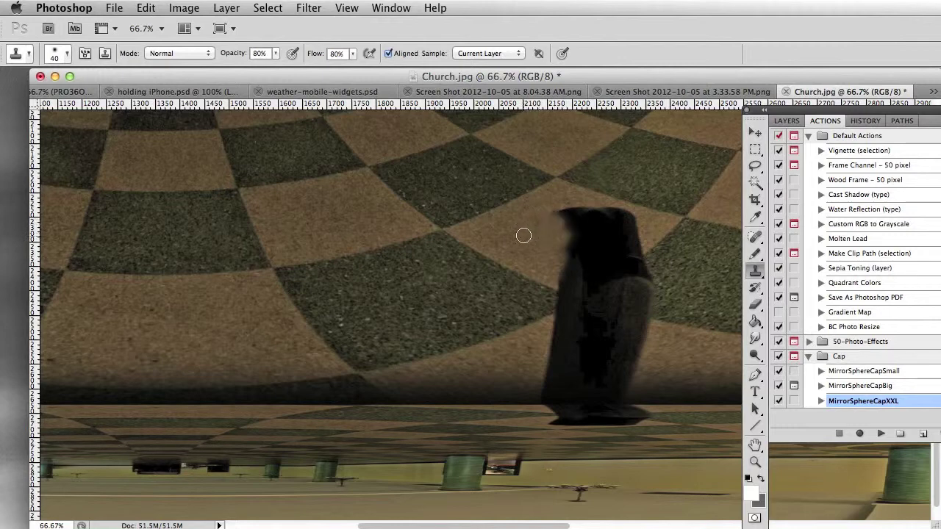
# Enlarge the Clone Stamp brush to 80 px and cover the upper part of the dark object with sampled tan tile texture.
pyautogui.press(']')
pyautogui.press(']')
pyautogui.moveTo(527, 235)
pyautogui.mouseDown()
pyautogui.moveTo(570, 241)
pyautogui.moveTo(557, 215)
pyautogui.moveTo(534, 243)
pyautogui.moveTo(556, 210)
pyautogui.mouseUp()
pyautogui.keyDown('alt'); pyautogui.click(542, 227); pyautogui.keyUp('alt')
pyautogui.keyDown('alt'); pyautogui.click(538, 229); pyautogui.keyUp('alt')
pyautogui.moveTo(555, 252)
pyautogui.mouseDown()
pyautogui.moveTo(582, 253)
pyautogui.moveTo(553, 266)
pyautogui.moveTo(567, 277)
pyautogui.moveTo(558, 275)
pyautogui.moveTo(567, 276)
pyautogui.moveTo(563, 255)
pyautogui.moveTo(580, 262)
pyautogui.moveTo(568, 245)
pyautogui.moveTo(594, 236)
pyautogui.moveTo(577, 229)
pyautogui.moveTo(583, 220)
pyautogui.moveTo(551, 222)
pyautogui.moveTo(583, 208)
pyautogui.moveTo(594, 211)
pyautogui.moveTo(581, 217)
pyautogui.moveTo(612, 217)
pyautogui.moveTo(582, 222)
pyautogui.moveTo(612, 217)
pyautogui.moveTo(577, 233)
pyautogui.moveTo(626, 247)
pyautogui.moveTo(597, 254)
pyautogui.moveTo(613, 228)
pyautogui.moveTo(634, 231)
pyautogui.moveTo(612, 225)
pyautogui.moveTo(630, 222)
pyautogui.moveTo(588, 239)
pyautogui.moveTo(581, 264)
pyautogui.moveTo(639, 236)
pyautogui.moveTo(627, 246)
pyautogui.moveTo(619, 220)
pyautogui.moveTo(626, 228)
pyautogui.moveTo(614, 253)
pyautogui.moveTo(566, 274)
pyautogui.moveTo(637, 238)
pyautogui.moveTo(571, 278)
pyautogui.mouseUp()
pyautogui.keyDown('alt'); pyautogui.click(549, 266); pyautogui.keyUp('alt')
pyautogui.keyDown('alt'); pyautogui.click(538, 252); pyautogui.keyUp('alt')
pyautogui.keyDown('alt'); pyautogui.click(536, 247); pyautogui.keyUp('alt')
pyautogui.keyDown('alt'); pyautogui.click(550, 238); pyautogui.keyUp('alt')
pyautogui.keyDown('alt'); pyautogui.click(537, 224); pyautogui.keyUp('alt')
pyautogui.keyDown('alt'); pyautogui.click(560, 219); pyautogui.keyUp('alt')
pyautogui.keyDown('alt'); pyautogui.click(576, 224); pyautogui.keyUp('alt')
pyautogui.keyDown('alt'); pyautogui.click(540, 231); pyautogui.keyUp('alt')
pyautogui.keyDown('alt'); pyautogui.click(578, 254); pyautogui.keyUp('alt')
# Open the panorama in Save for Web & Devices, accept the oversized-image warning, and resize the export window so its settings fit.
pyautogui.press('super+minus')
pyautogui.press('super+minus')
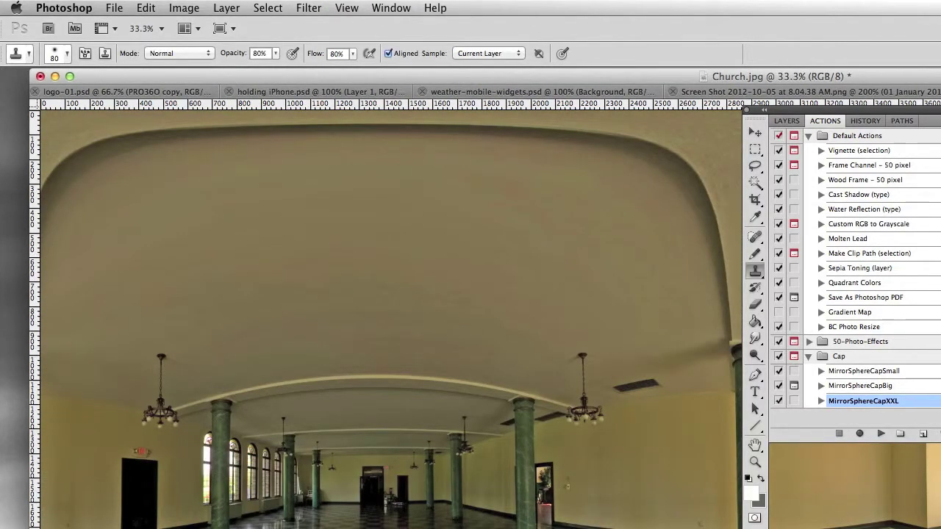
pyautogui.moveTo(940, 528); pyautogui.dragTo(926, 527)
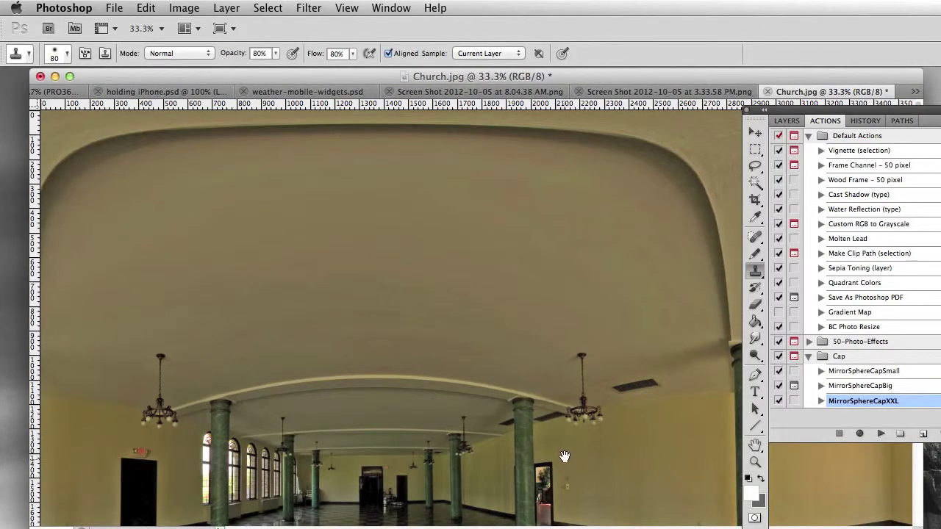
pyautogui.scroll(-10, 563, 458)
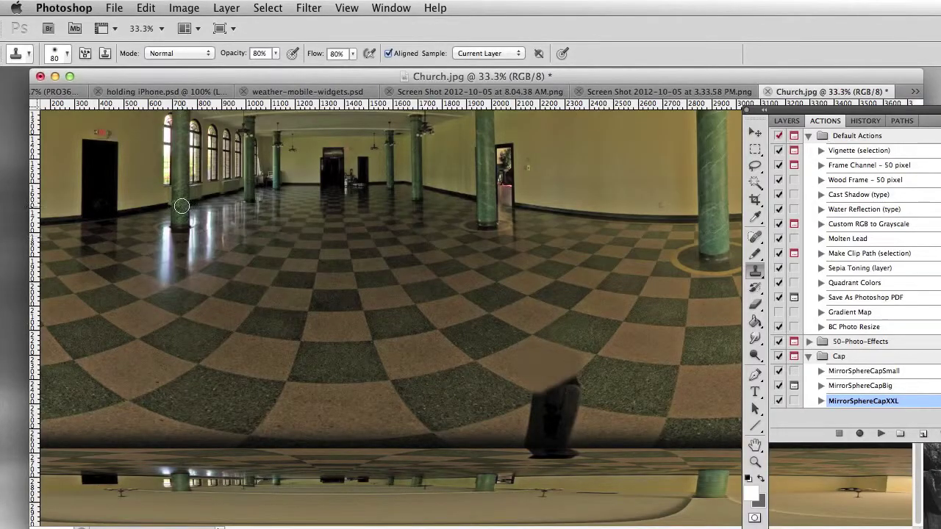
pyautogui.click(114, 8)
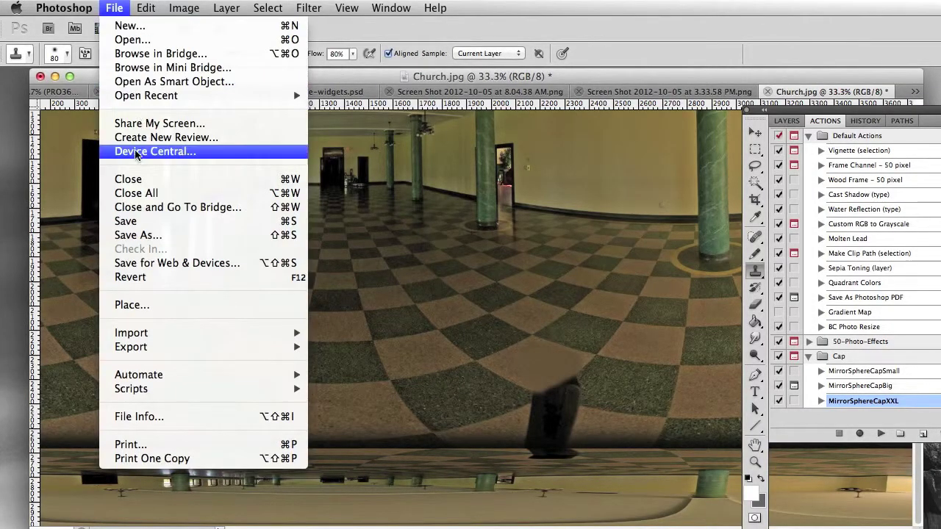
pyautogui.click(217, 265)
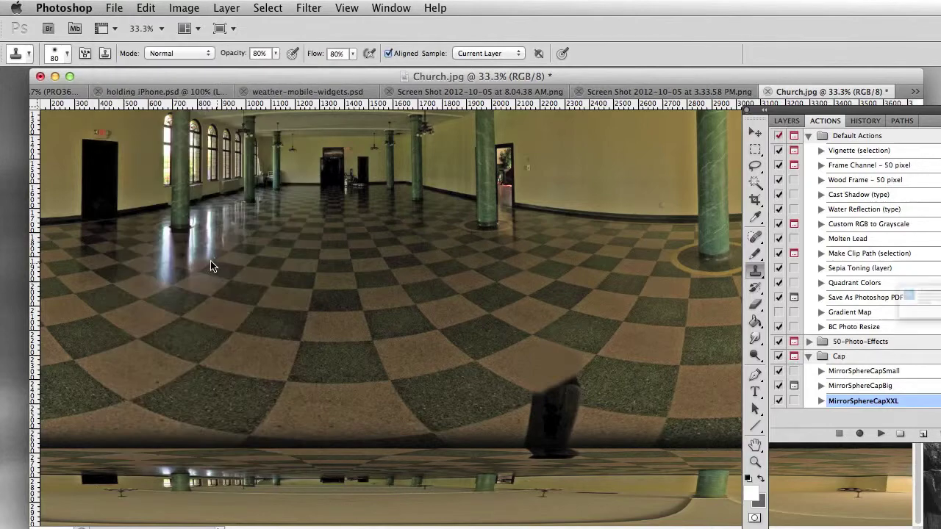
pyautogui.moveTo(877, 237); pyautogui.dragTo(283, 203)
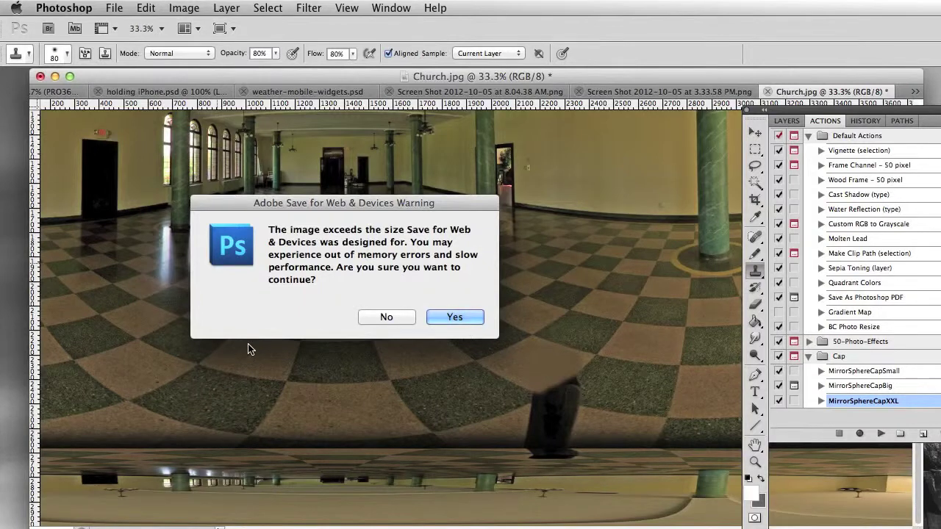
pyautogui.click(451, 317)
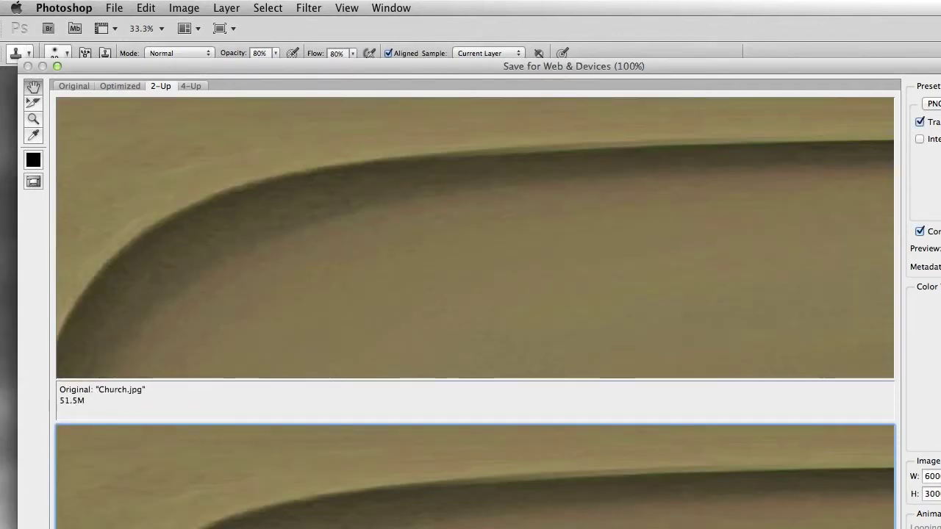
pyautogui.moveTo(940, 528); pyautogui.dragTo(938, 518)
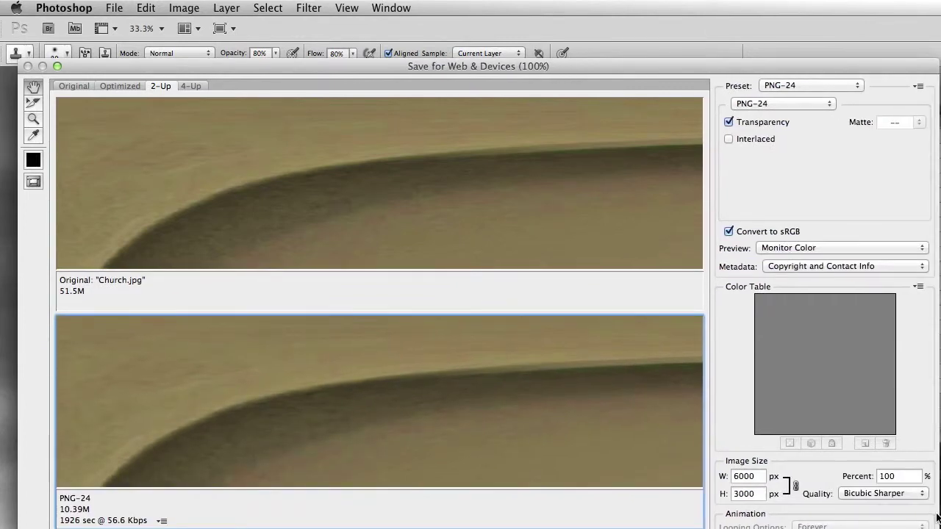
# Set the export format to JPEG with the High compression quality.
pyautogui.click(790, 107)
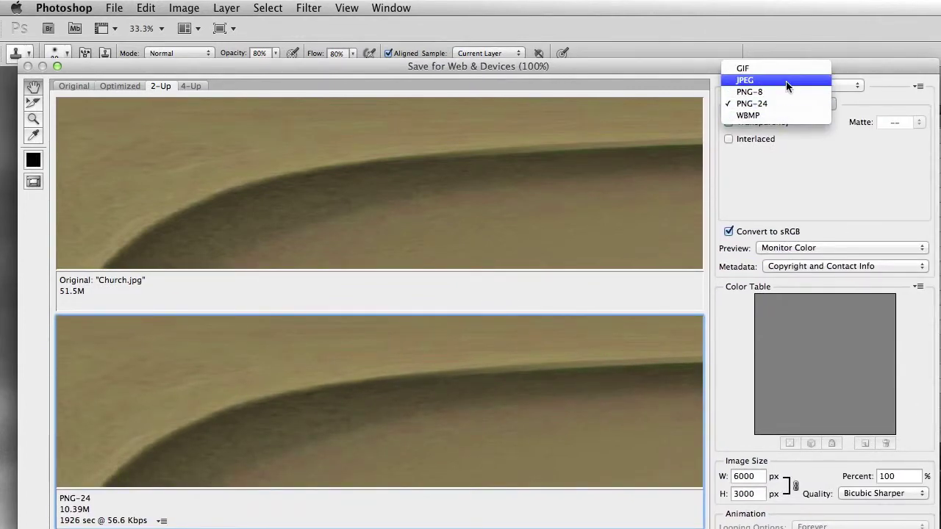
pyautogui.click(785, 81)
pyautogui.click(783, 104)
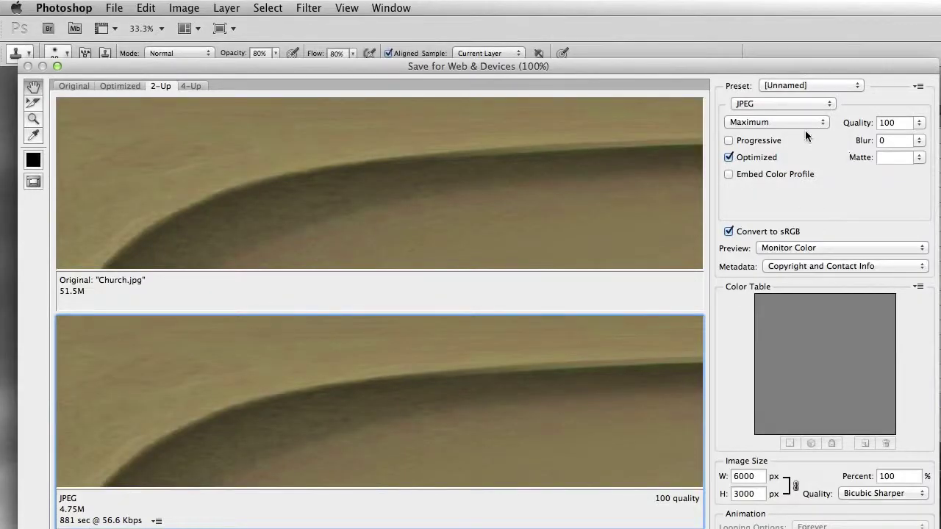
pyautogui.click(786, 121)
pyautogui.click(786, 103)
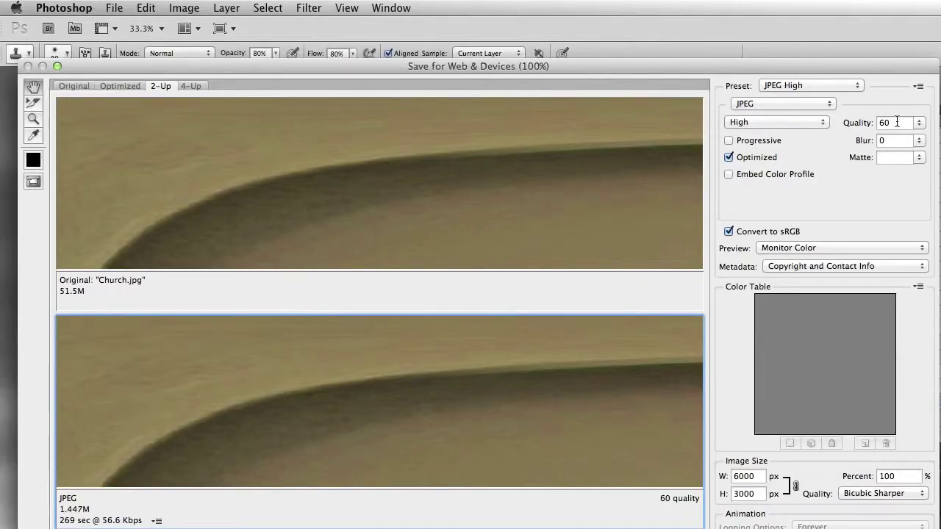
# Try a JPEG quality of 55 and lower it to 50.
pyautogui.moveTo(897, 122); pyautogui.dragTo(849, 120)
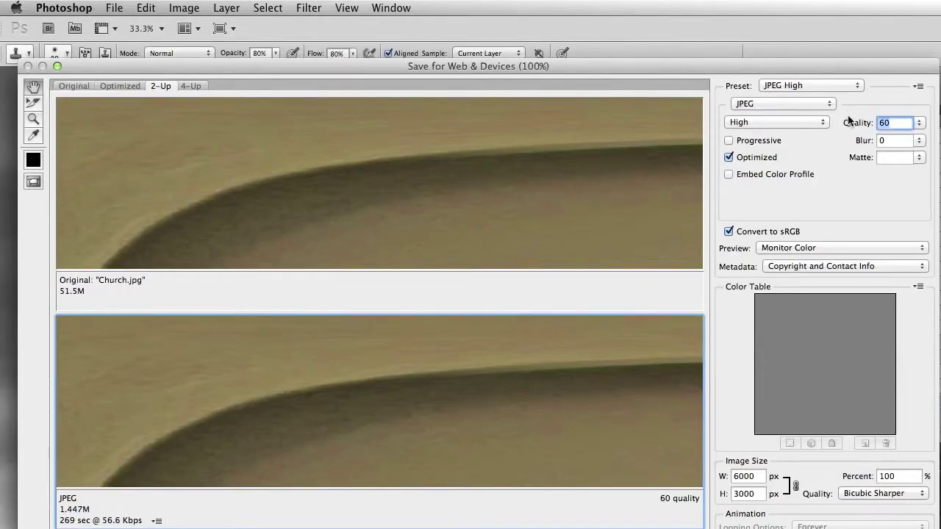
pyautogui.write('55')
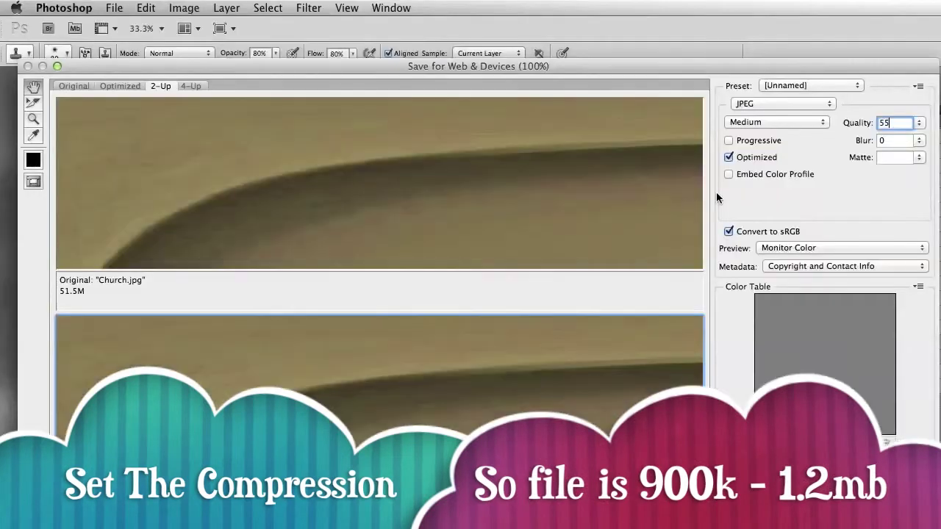
pyautogui.write('5')
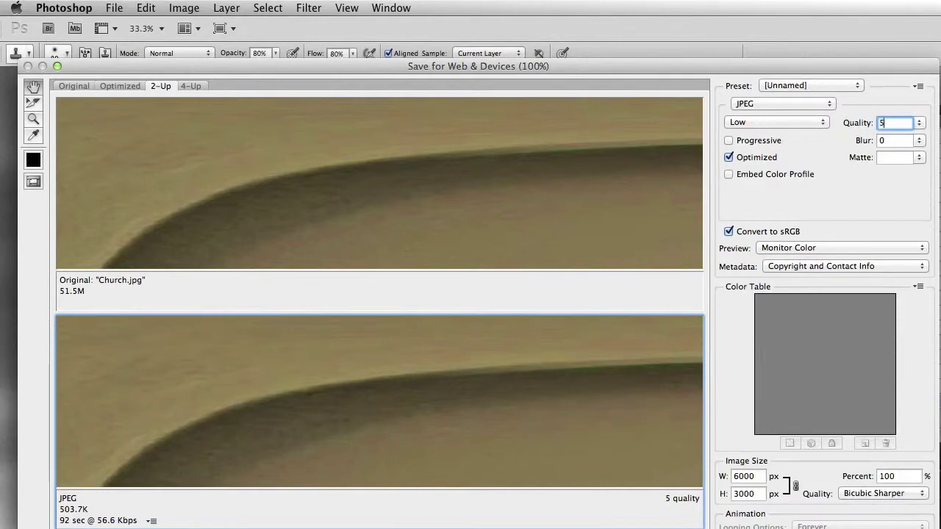
pyautogui.write('0')
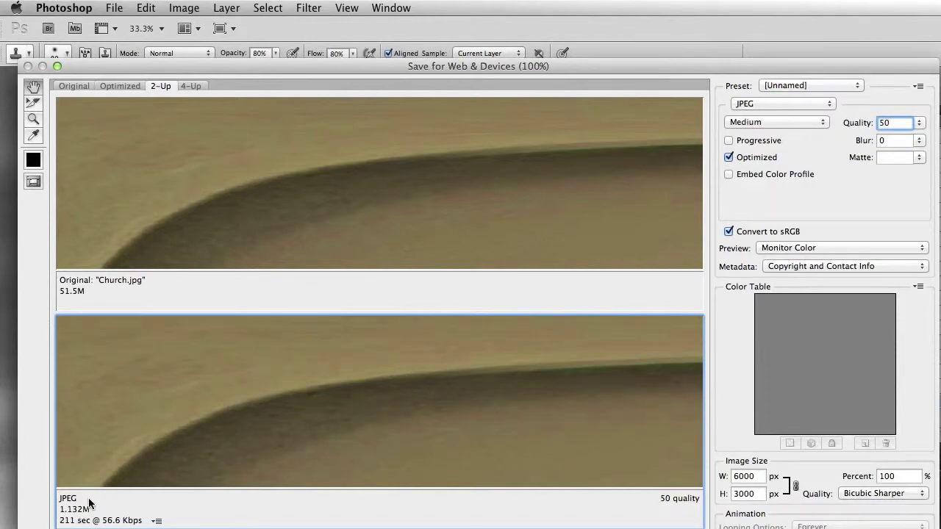
pyautogui.press('Tab')
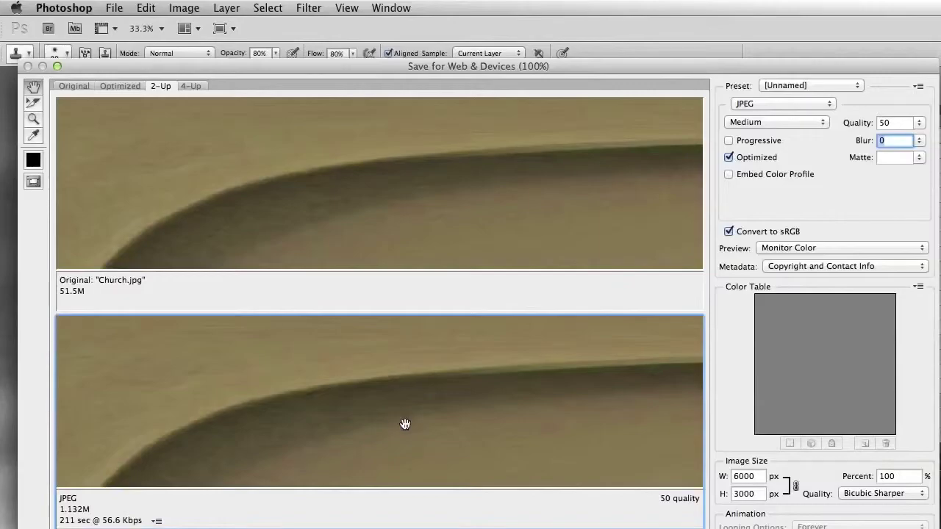
# Compare the original and compressed previews around the columns and chandeliers, and start saving the optimized image as Church-sm.jpg.
pyautogui.moveTo(405, 427); pyautogui.dragTo(414, 358)
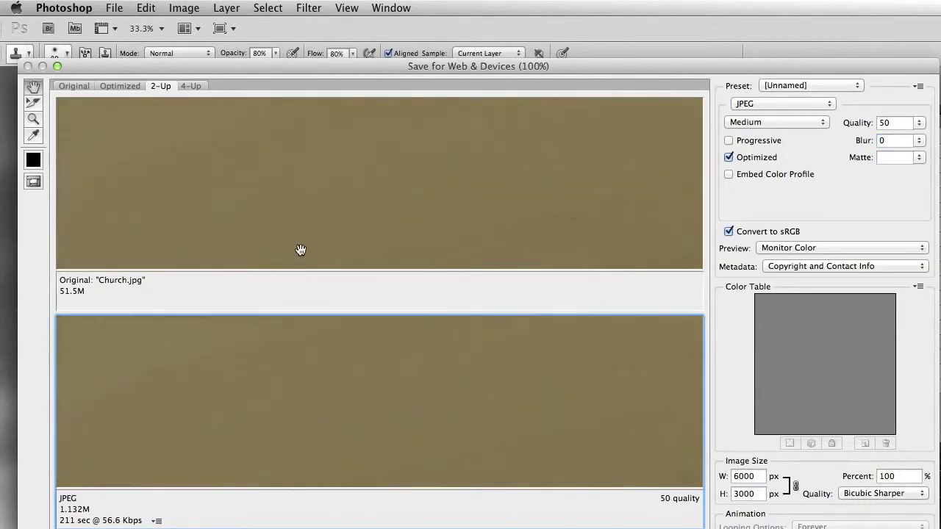
pyautogui.moveTo(345, 328); pyautogui.dragTo(318, 356)
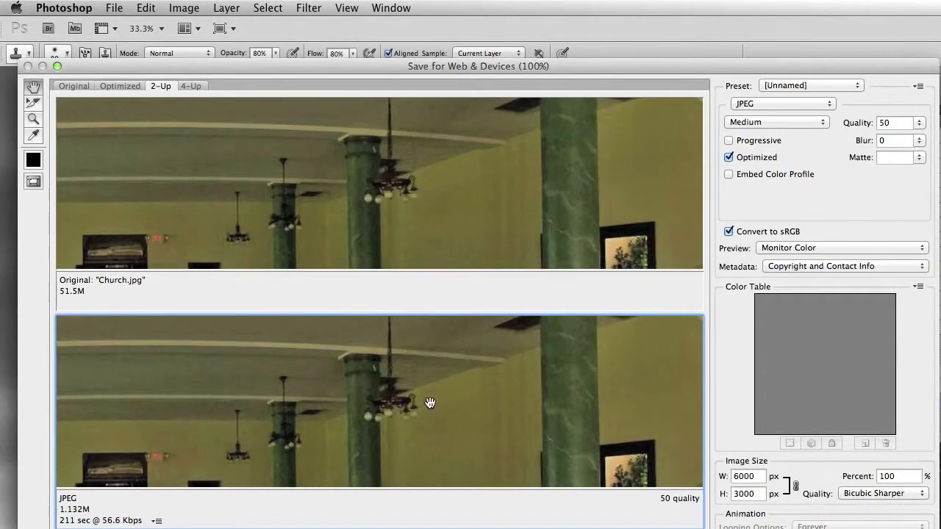
pyautogui.moveTo(429, 401); pyautogui.dragTo(422, 411)
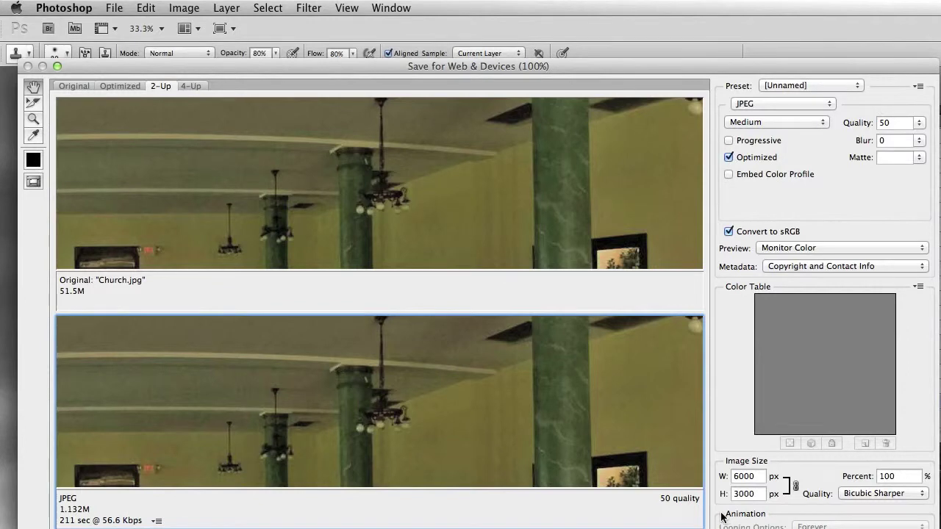
pyautogui.moveTo(733, 74); pyautogui.dragTo(727, 31)
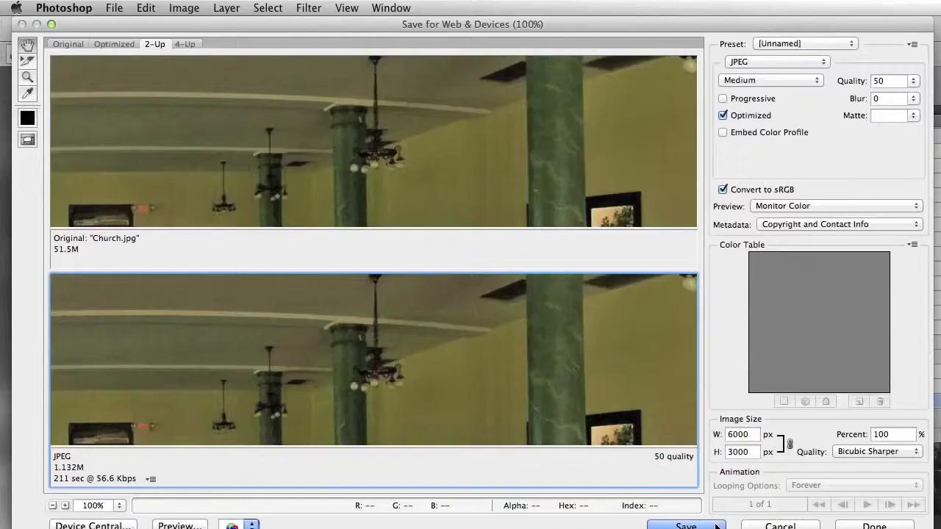
pyautogui.click(713, 526)
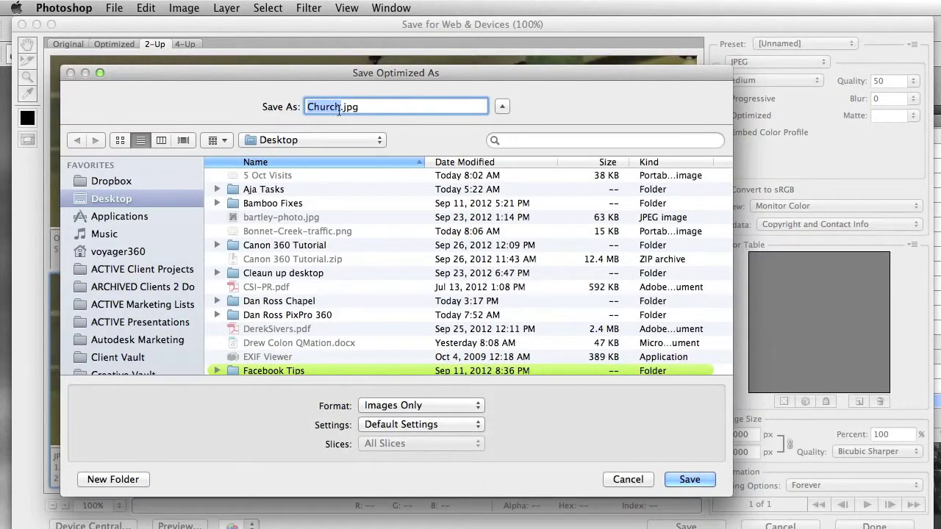
pyautogui.press('Right')
pyautogui.write('-sm')
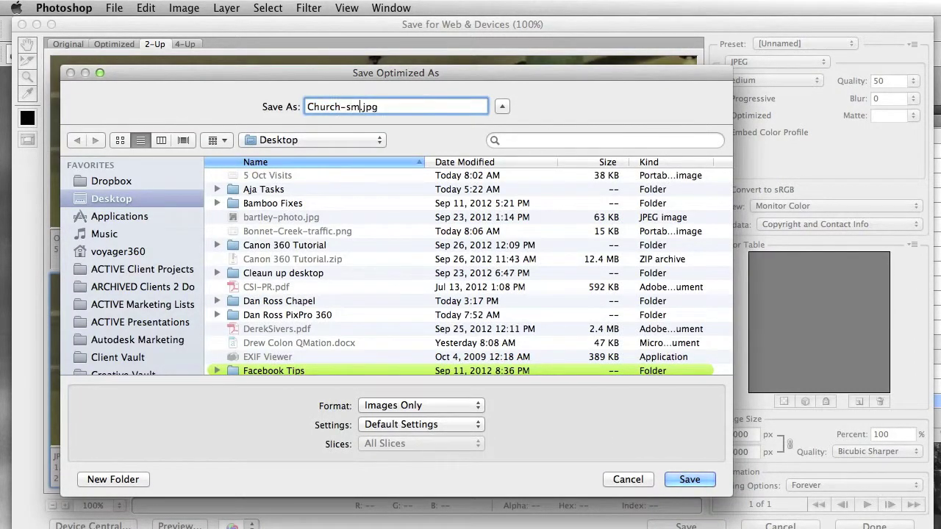
# Sort the Desktop contents by modification date and save the optimized JPEG in the chapel folder.
pyautogui.click(463, 162)
pyautogui.doubleClick(283, 273)
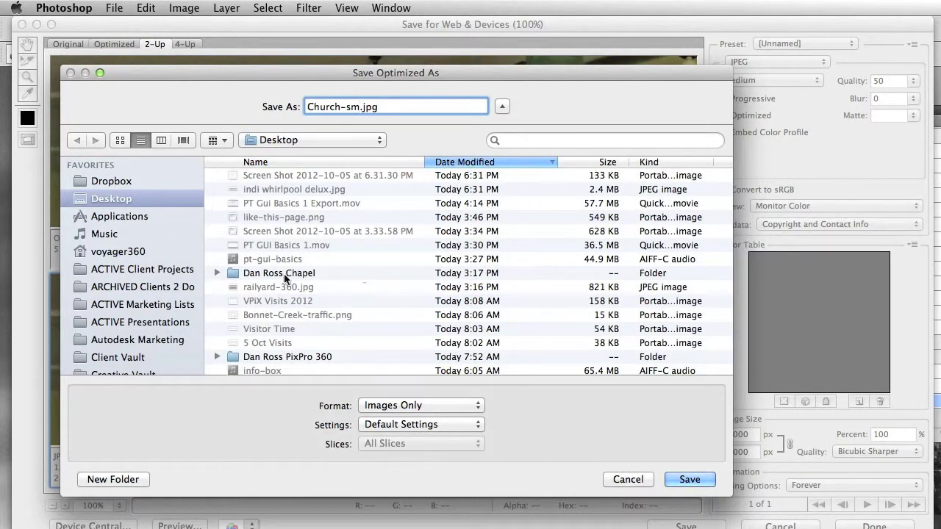
pyautogui.click(402, 106)
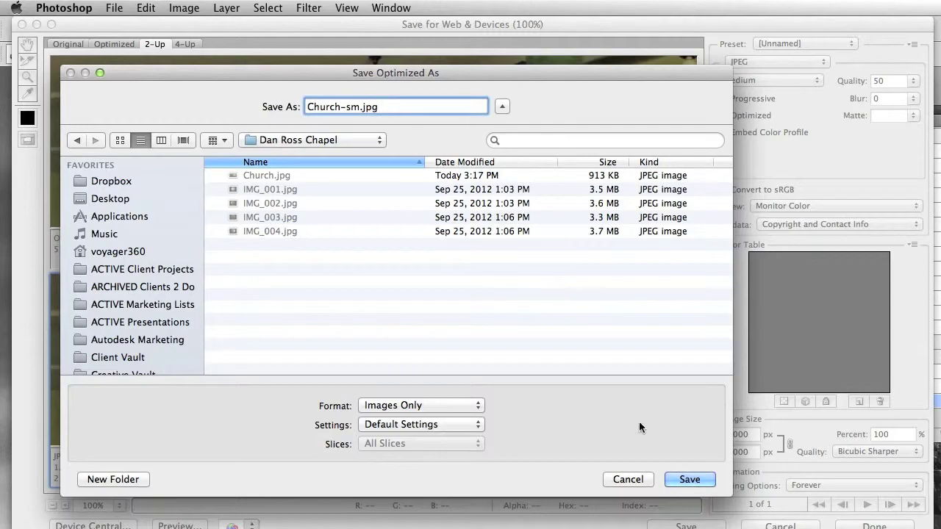
pyautogui.press('Return')
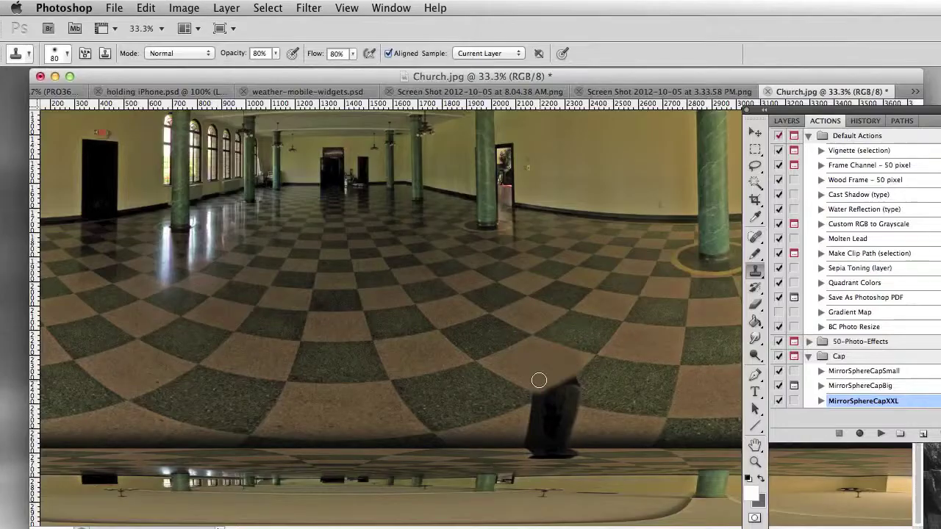